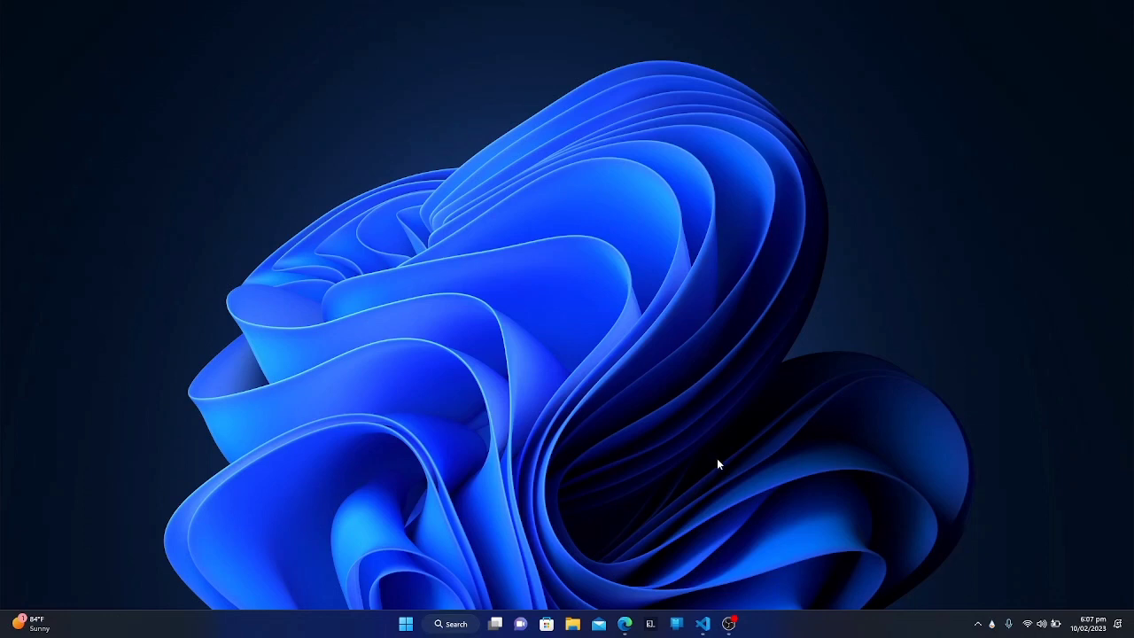
Step: View the Windows download option on the Visual Studio Code website in Edge, and switch to Visual Studio Code
click(626, 625)
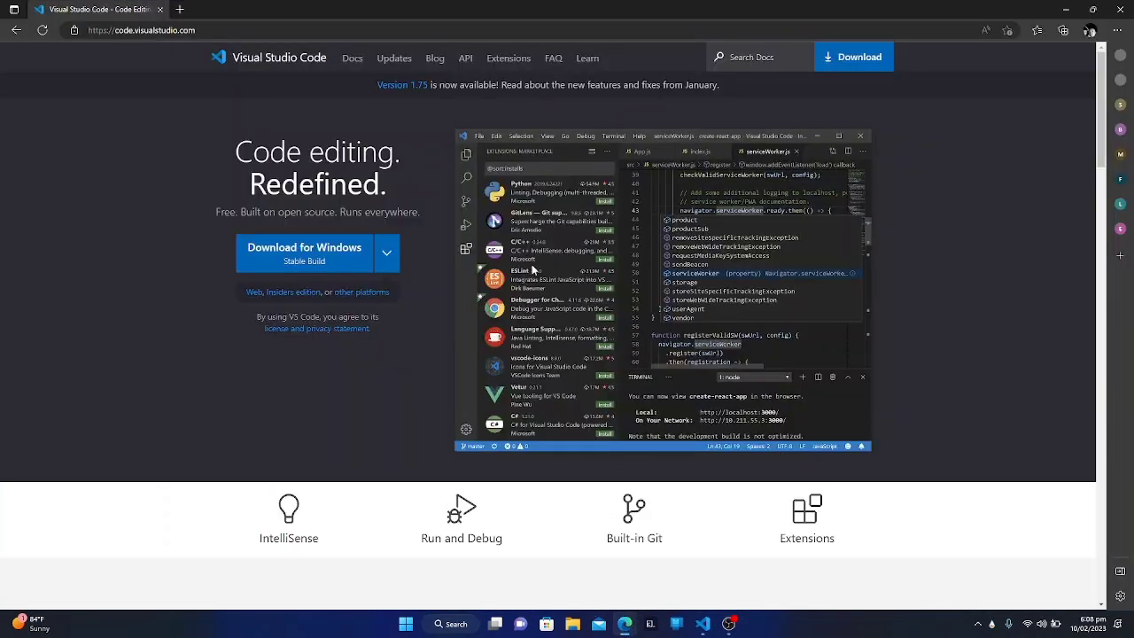
click(375, 267)
click(1066, 9)
click(703, 624)
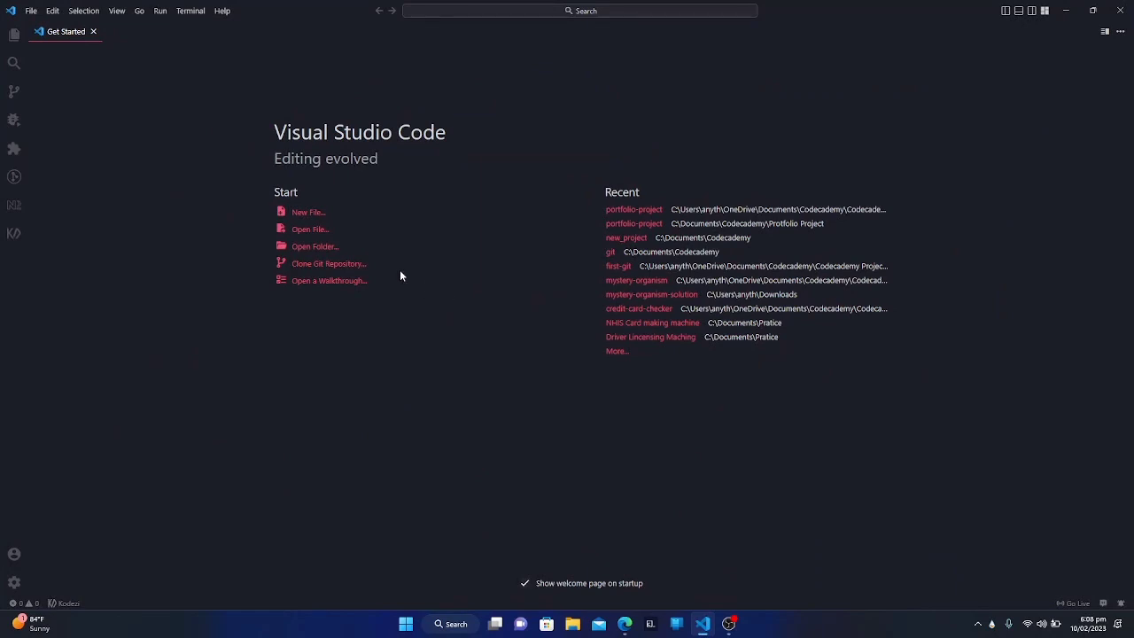
Step: Look through the Explorer, Search, Source Control, and Run and Debug views
click(13, 36)
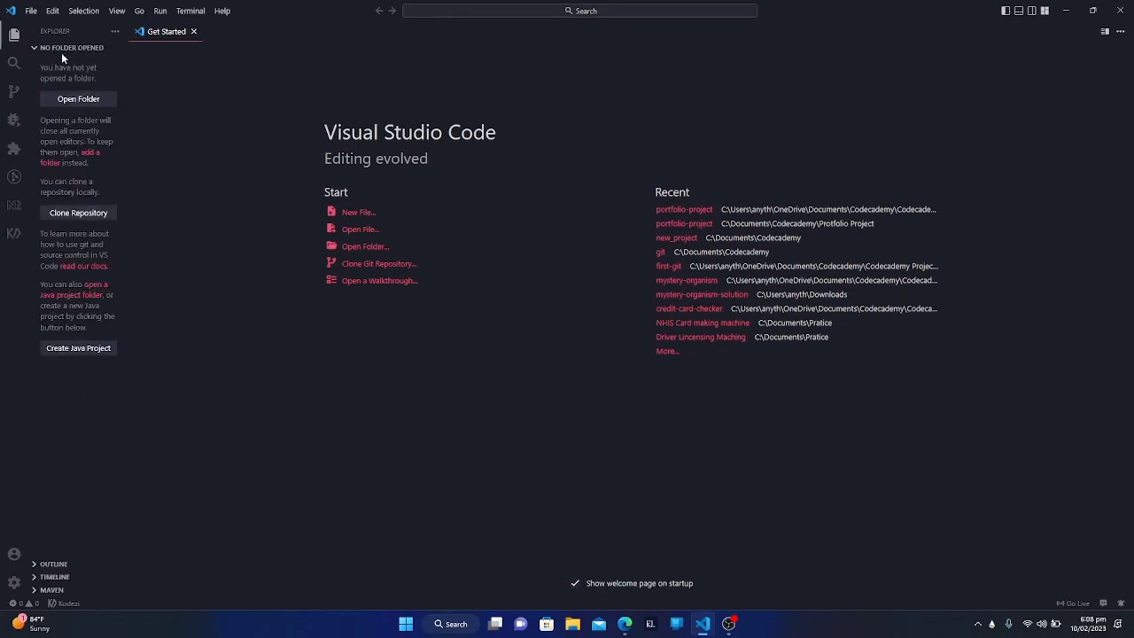
click(12, 64)
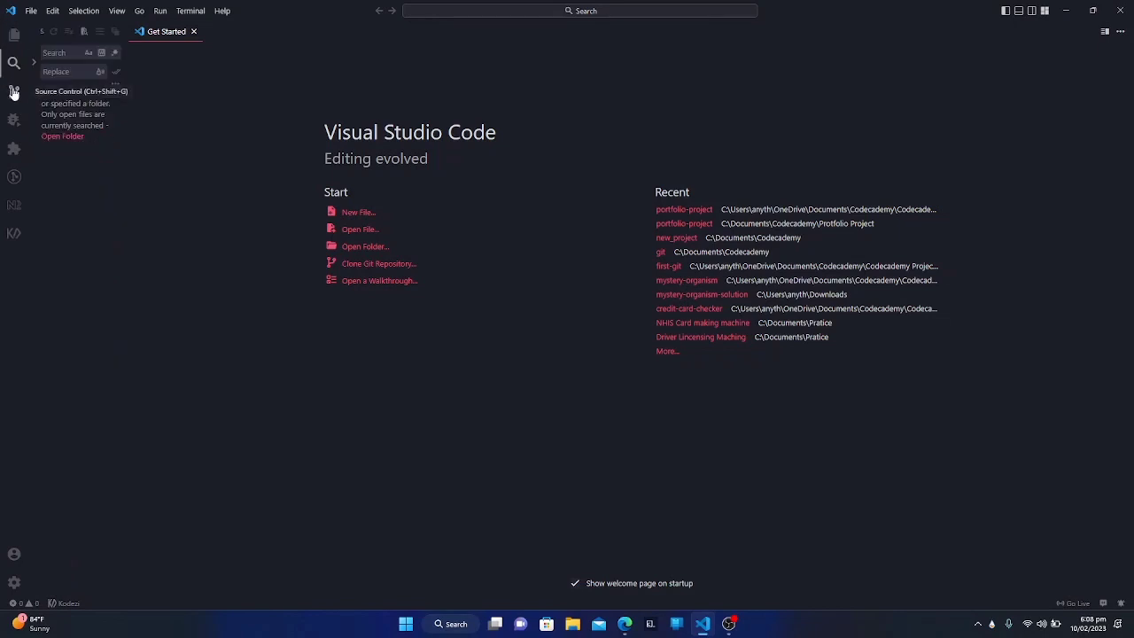
click(14, 93)
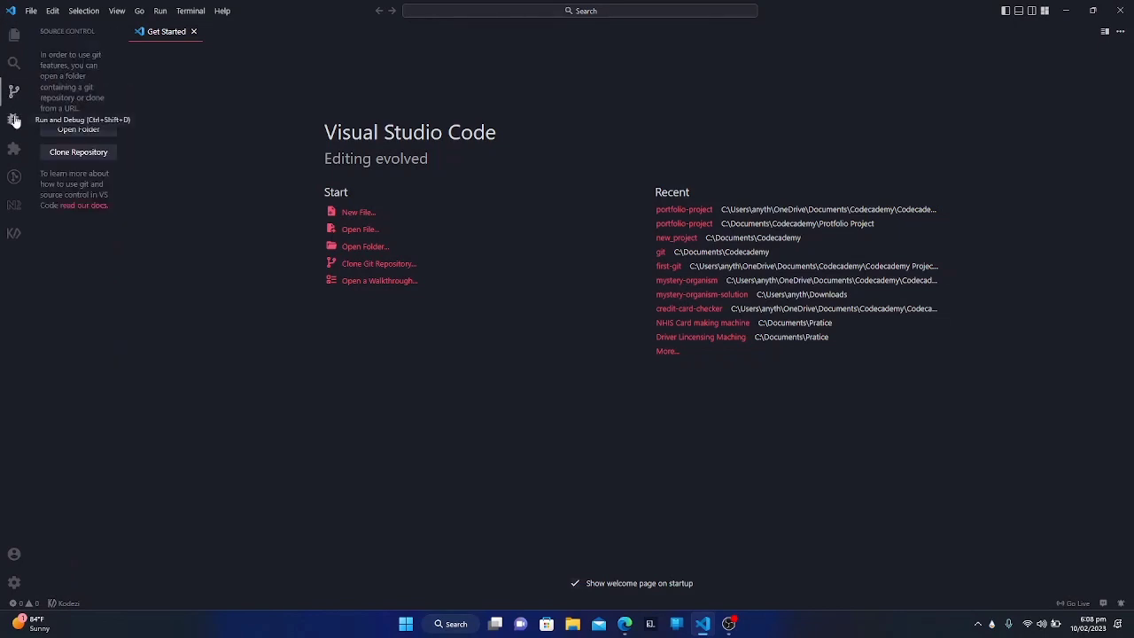
click(14, 120)
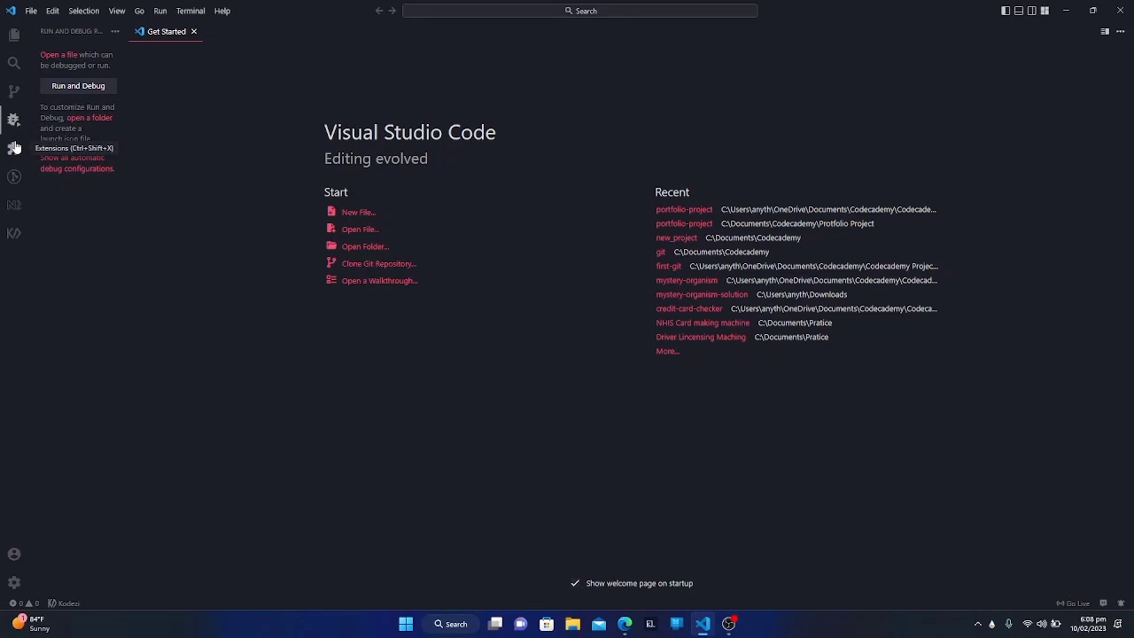
Step: Search the extensions for "prettier" and review the details page of Prettier - Code formatter
click(15, 148)
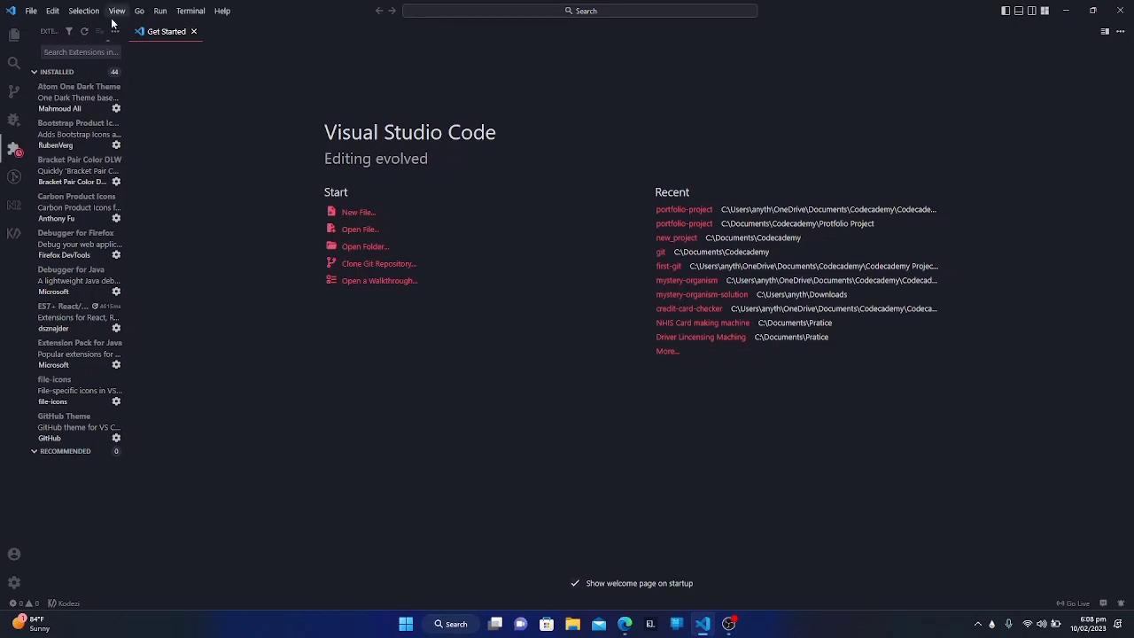
text(prettier)
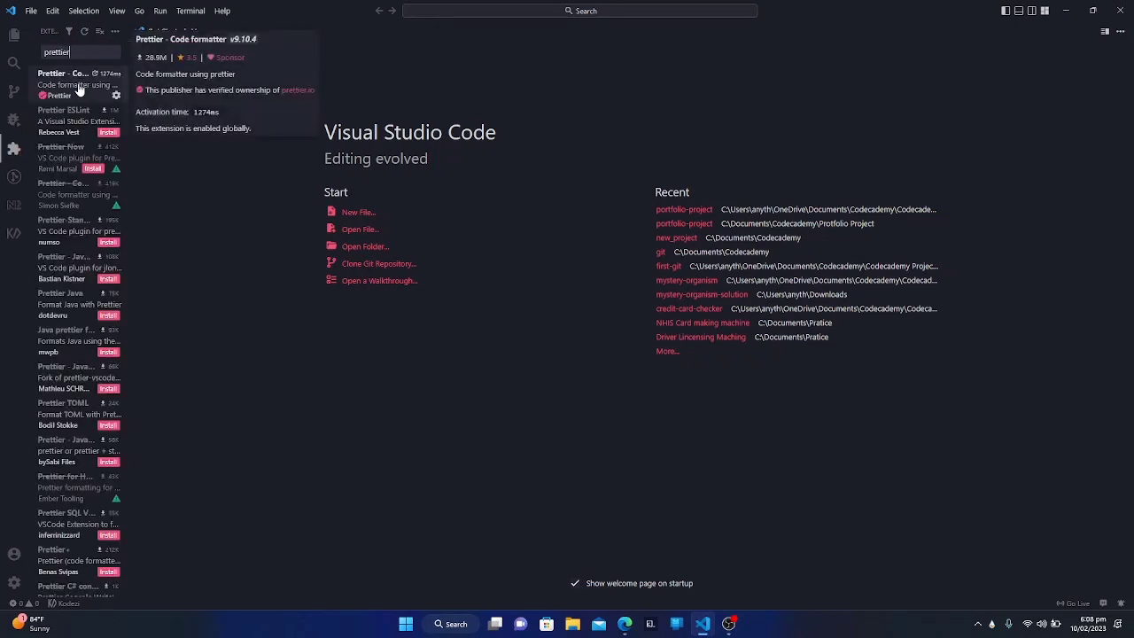
click(79, 88)
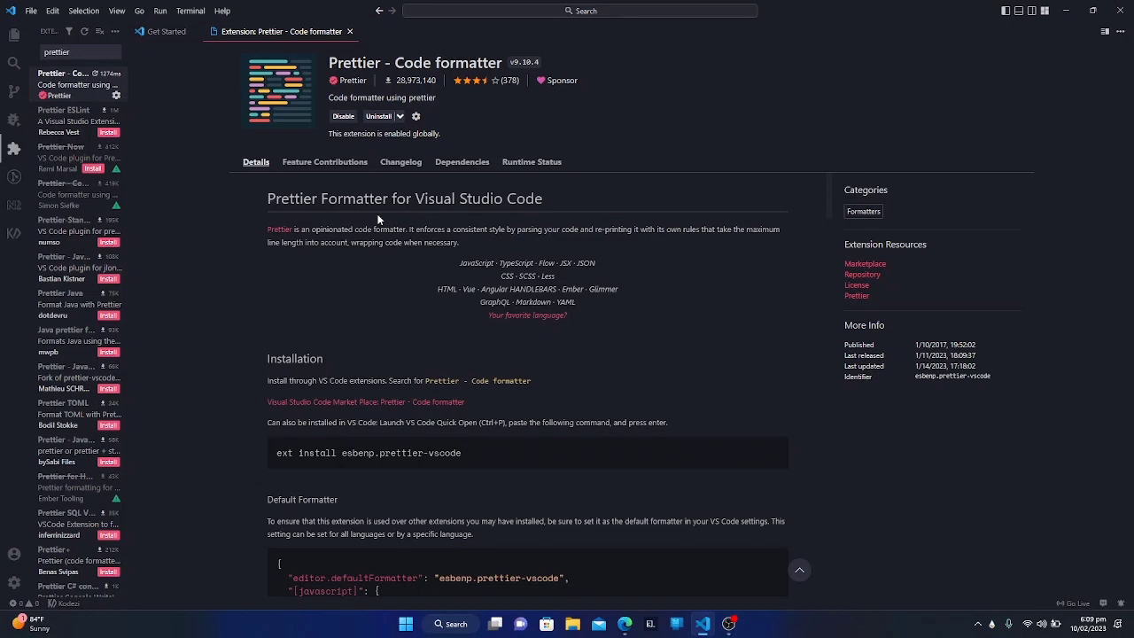
scroll(377, 219, down, 5)
scroll(378, 214, up, 4)
scroll(378, 215, up, 1)
Step: Search the extensions for "lorem ipsum" and install the Lorem ipsum extension that generates and inserts placeholder text
key(BackSpace)
key(BackSpace)
key(BackSpace)
key(BackSpace)
key(BackSpace)
key(BackSpace)
key(BackSpace)
key(BackSpace)
text(lore)
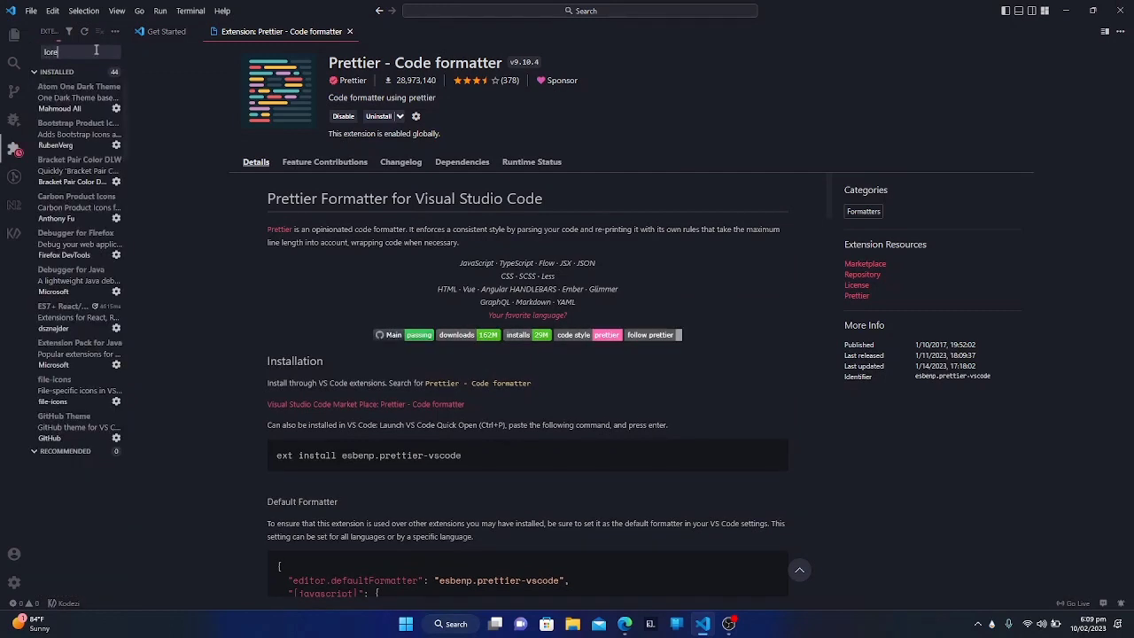
text(m ipsum)
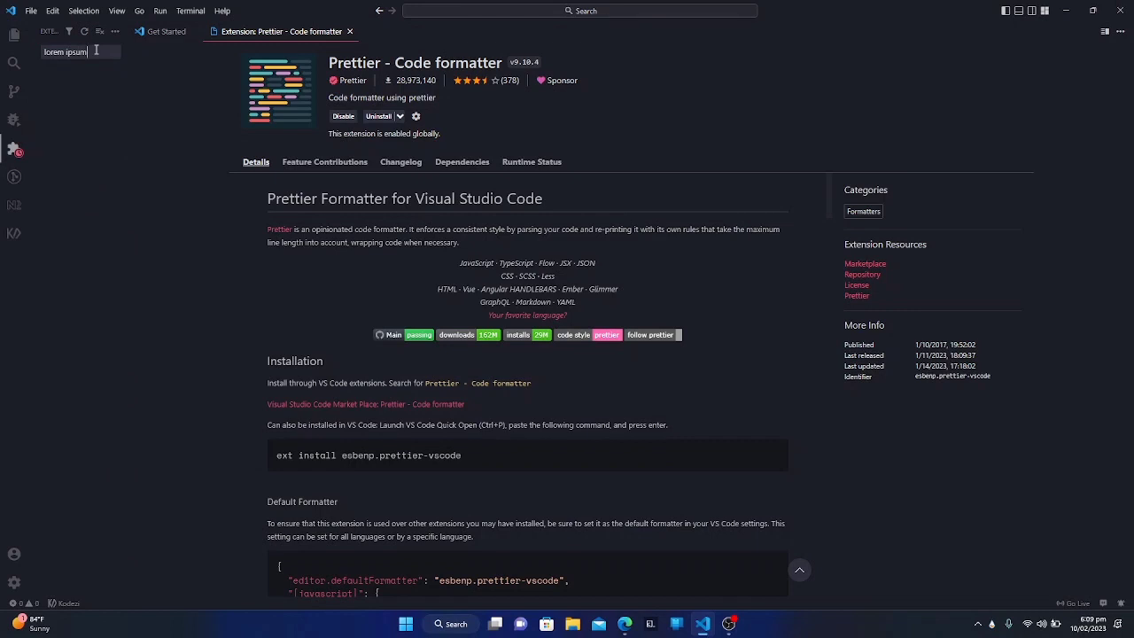
click(73, 79)
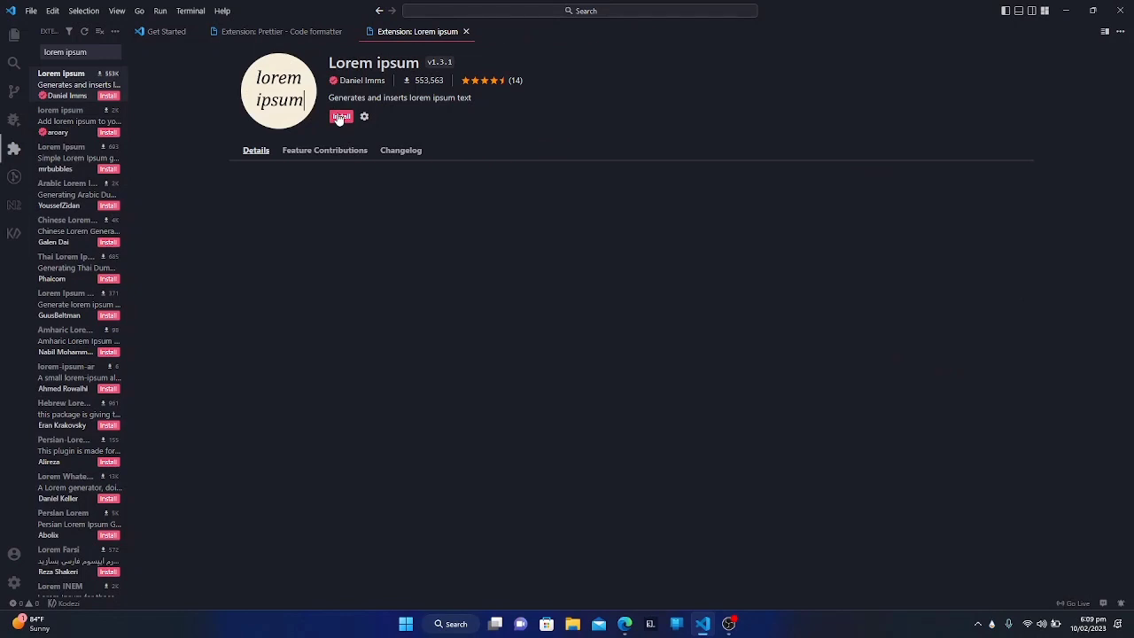
click(341, 117)
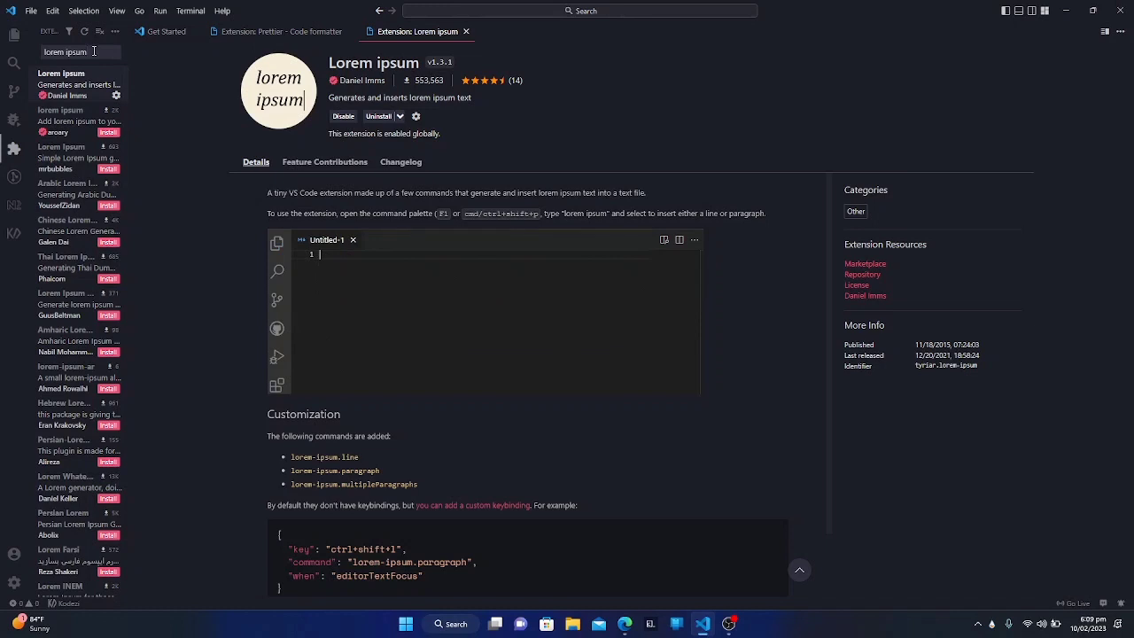
Step: Search the extensions for "live server" and open the details page of Live Server
key(BackSpace)
key(BackSpace)
key(BackSpace)
key(BackSpace)
key(BackSpace)
key(BackSpace)
key(BackSpace)
key(BackSpace)
key(BackSpace)
key(BackSpace)
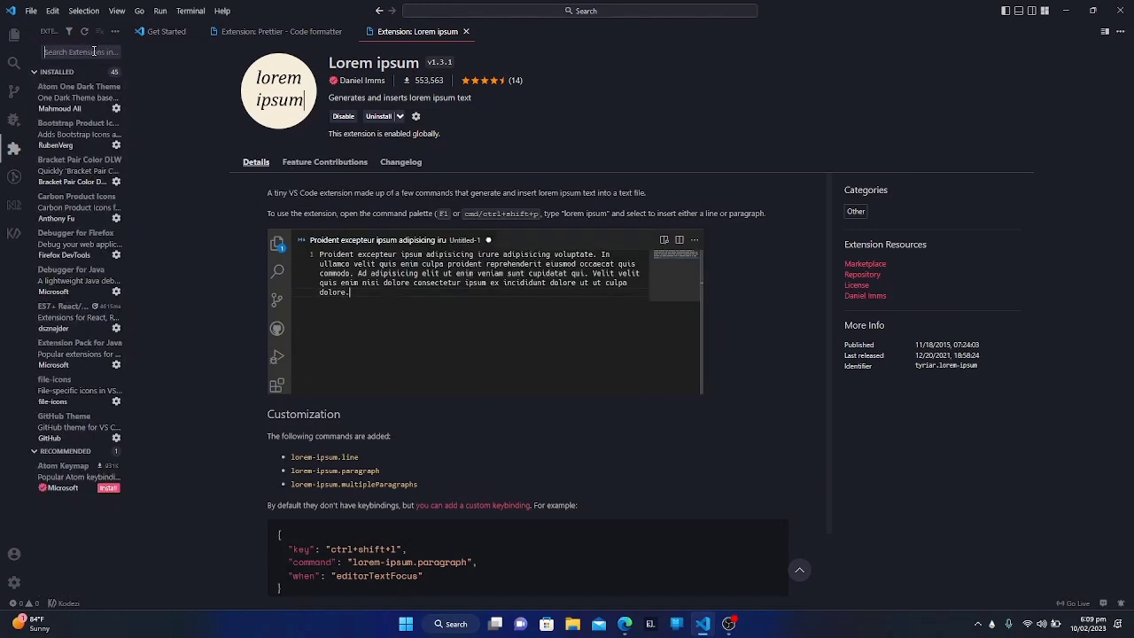
text(liww)
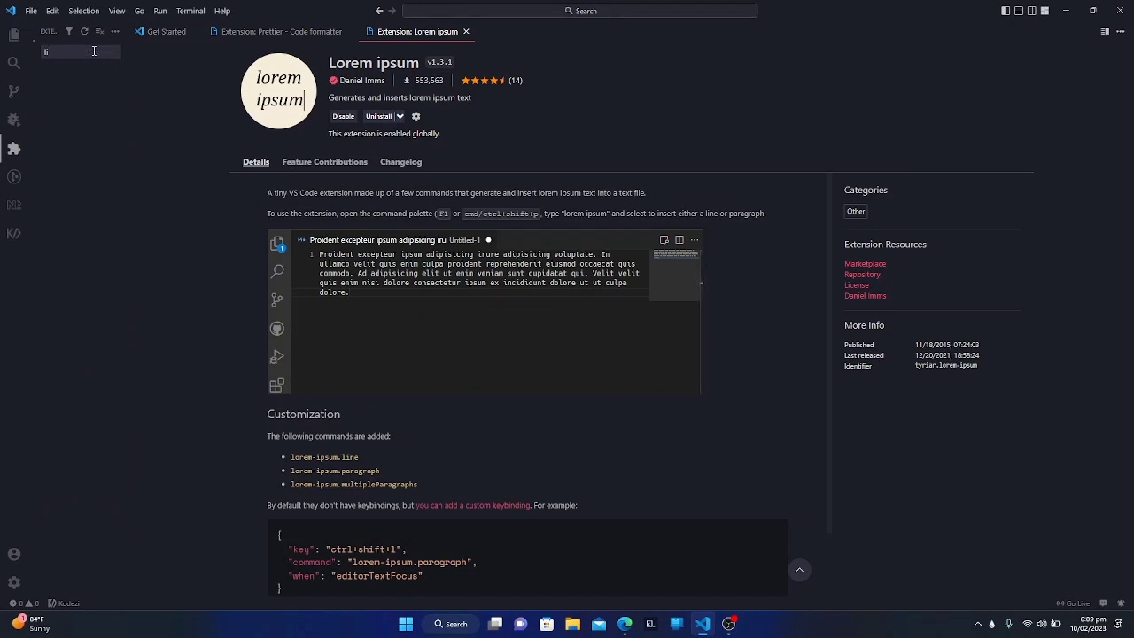
key(BackSpace)
key(BackSpace)
text(ve server)
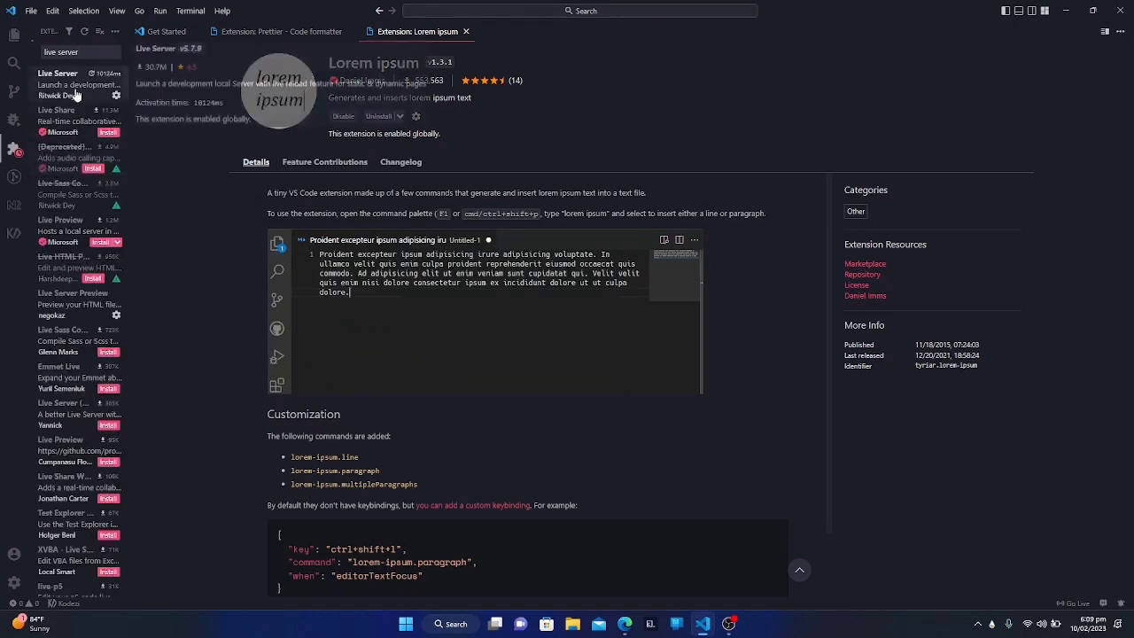
click(77, 93)
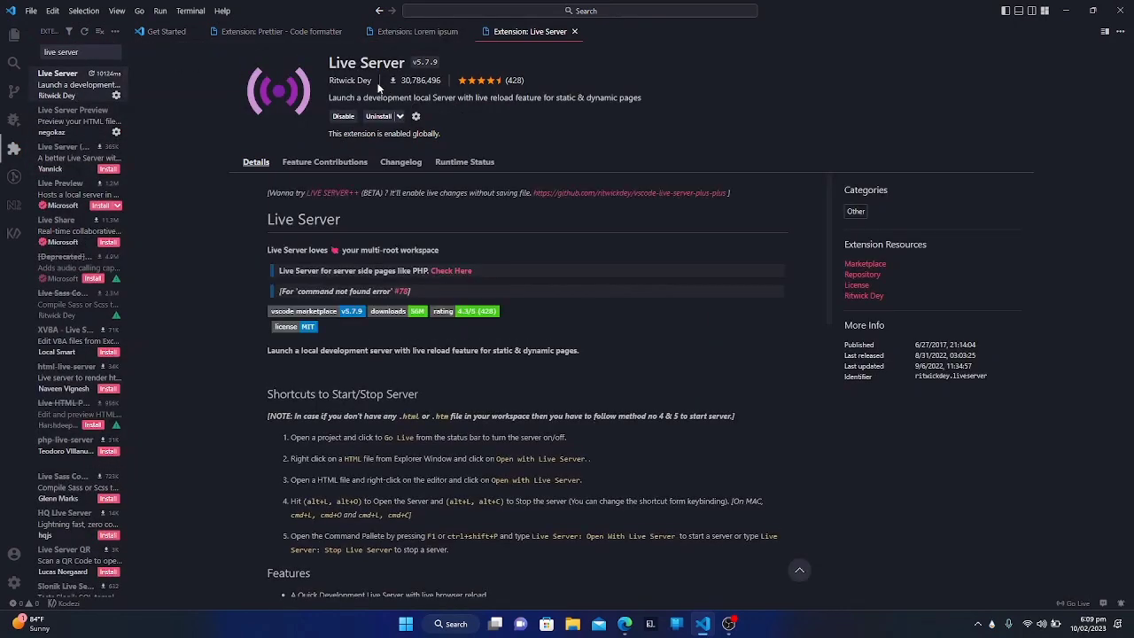
Step: Search the extensions for "intellisense for css" and open the details of IntelliSense for CSS class names in HTML
click(91, 56)
key(BackSpace)
key(BackSpace)
key(BackSpace)
key(BackSpace)
key(BackSpace)
key(BackSpace)
key(BackSpace)
key(BackSpace)
key(BackSpace)
key(BackSpace)
key(BackSpace)
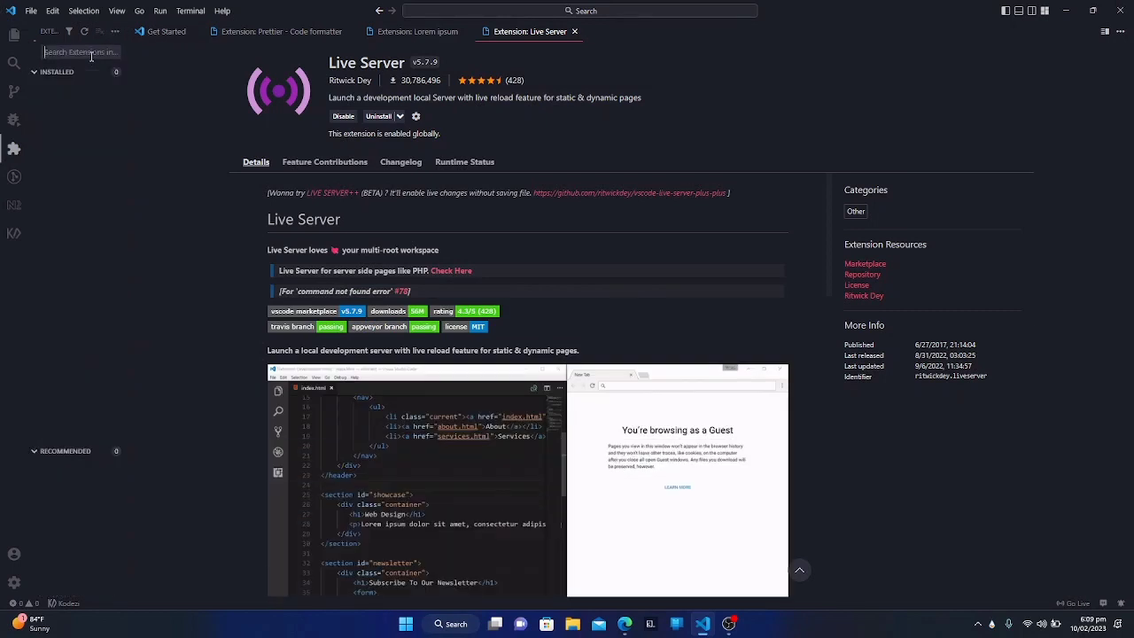
text(intelli)
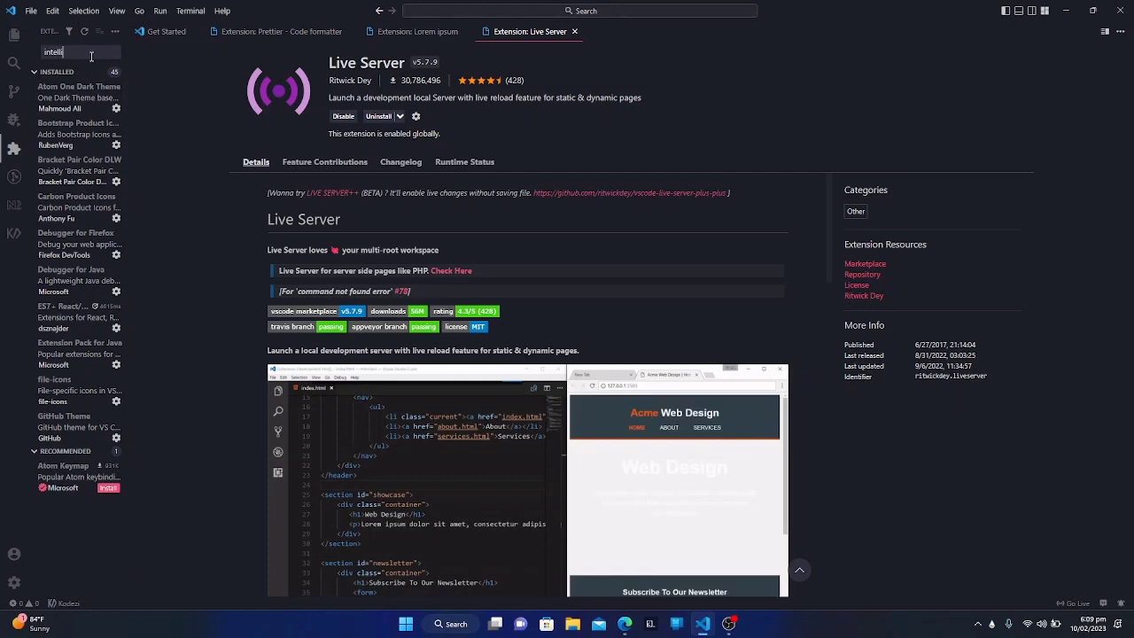
text(sense)
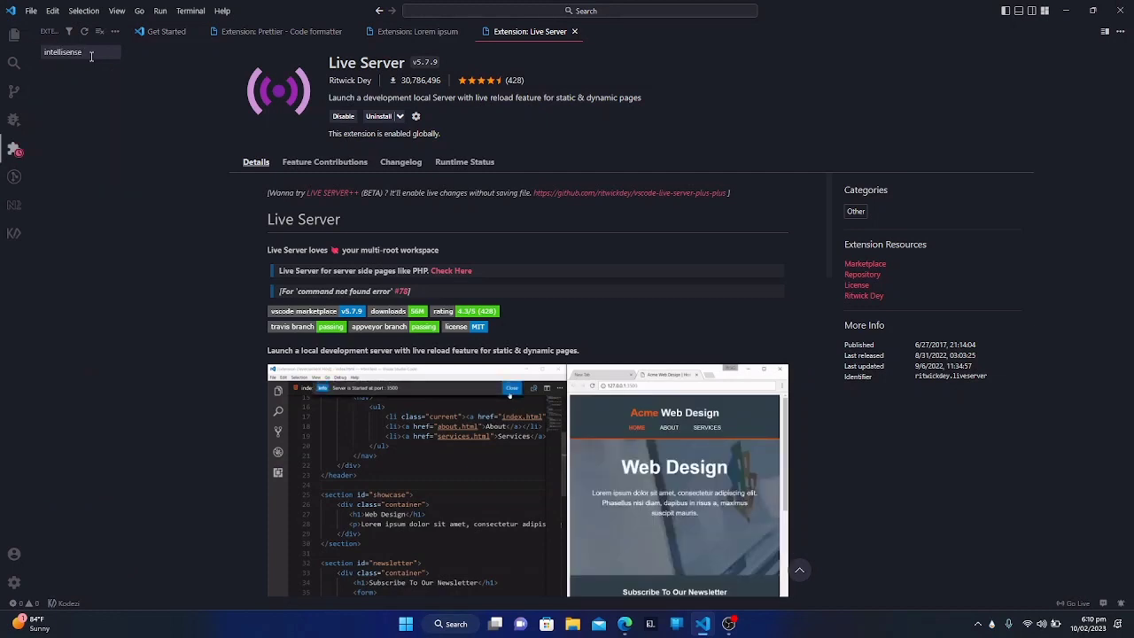
text( for)
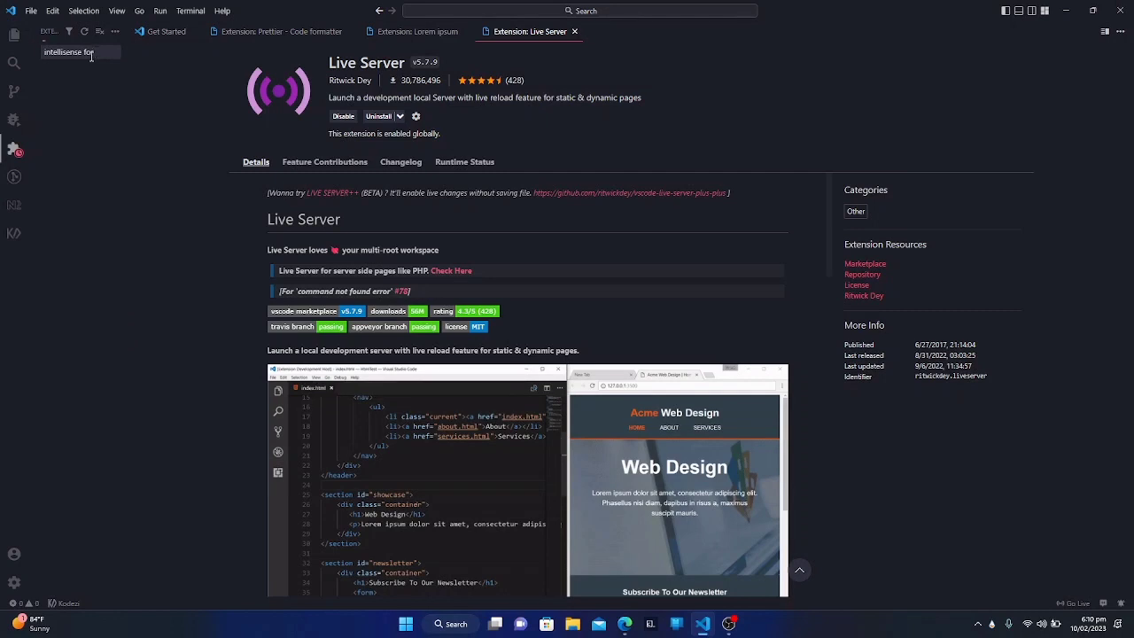
text( css)
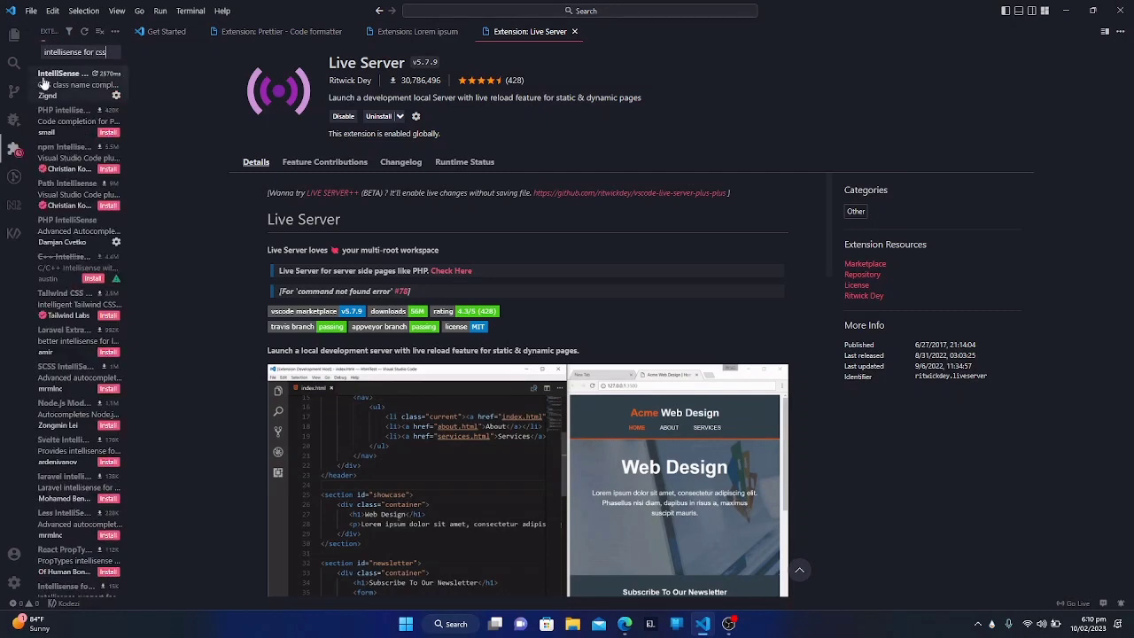
click(36, 83)
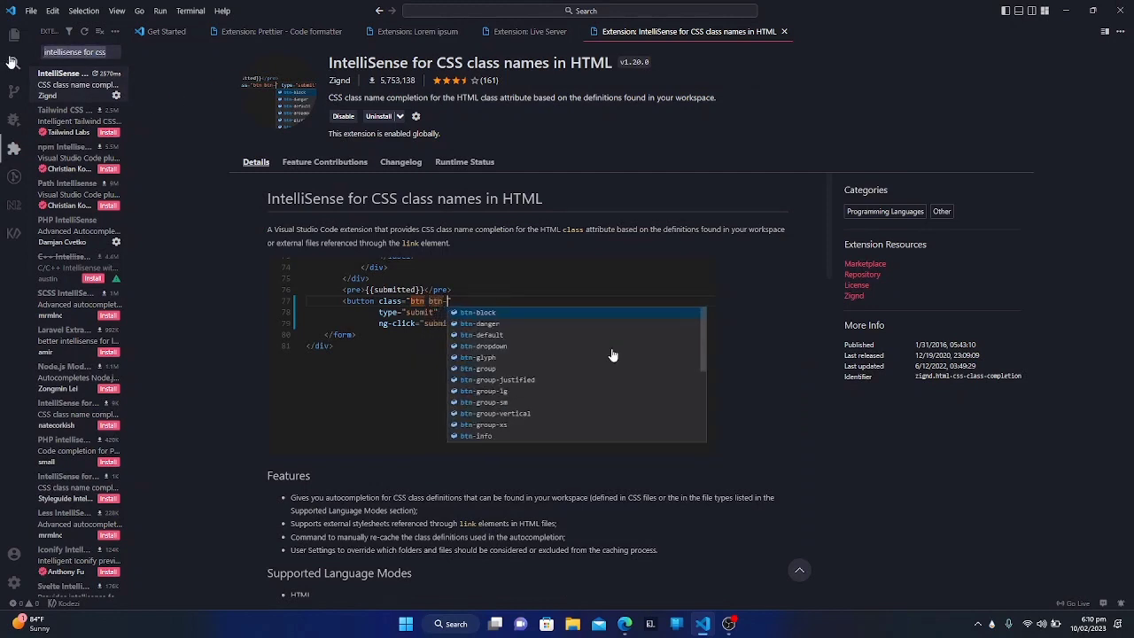
Step: Search the extensions for "live preview", install Microsoft's Live Preview, and view its HTML File Previewing feature
text(live preview)
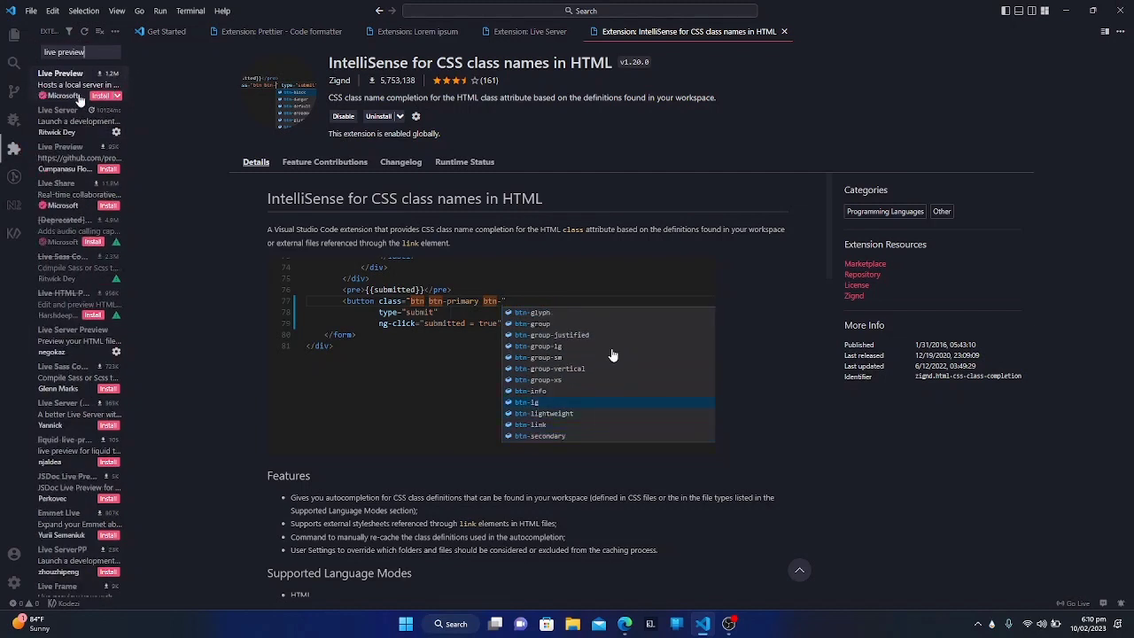
click(66, 95)
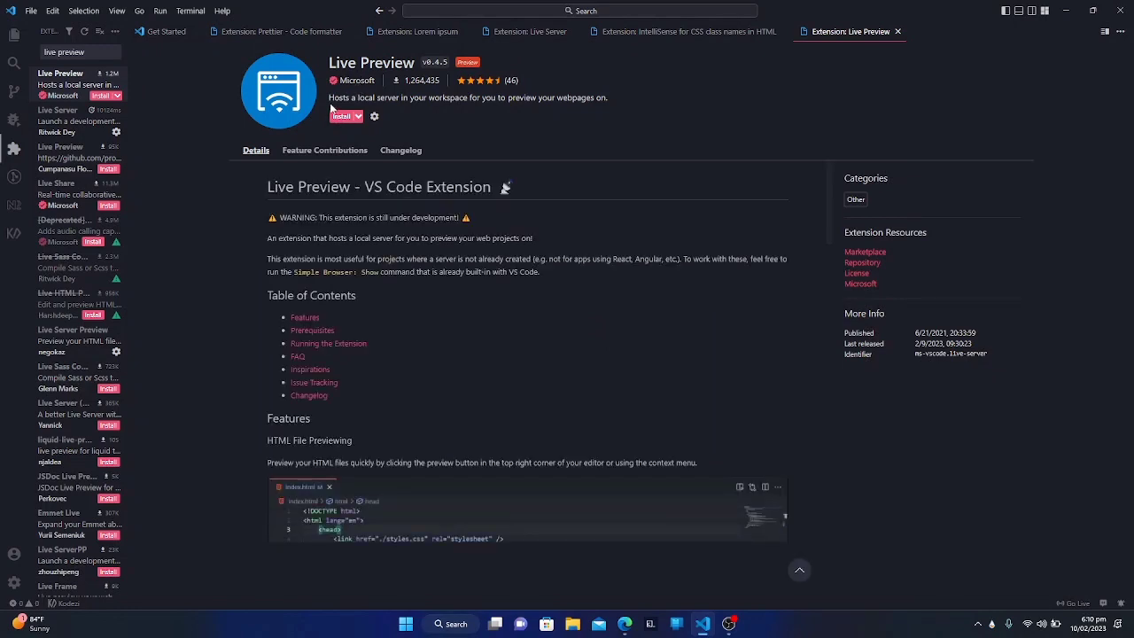
click(341, 117)
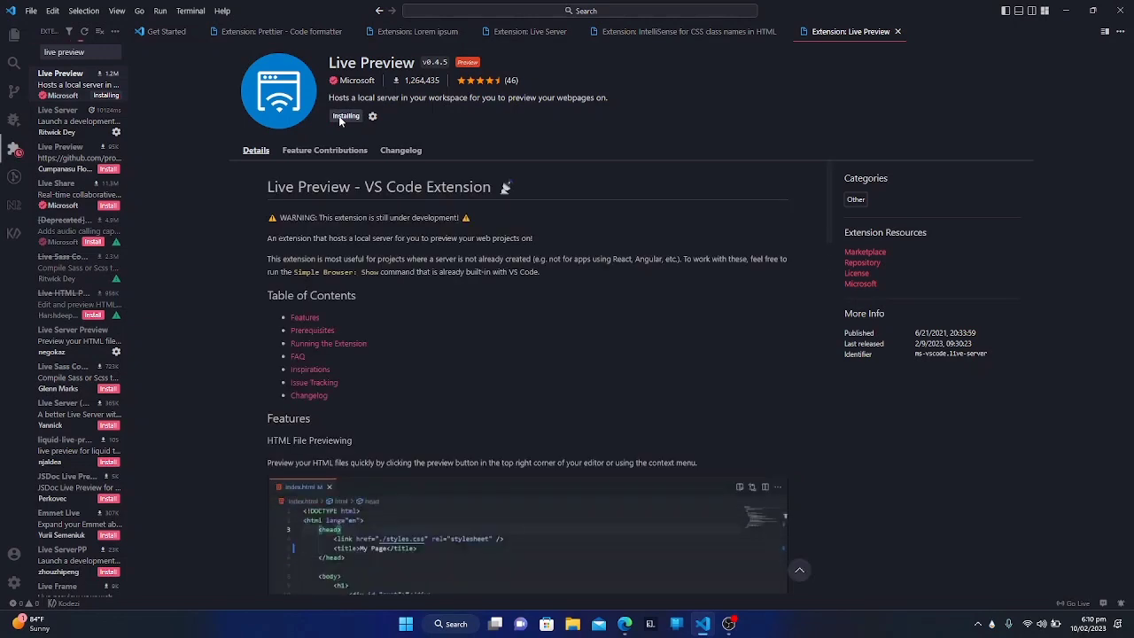
scroll(286, 228, down, 3)
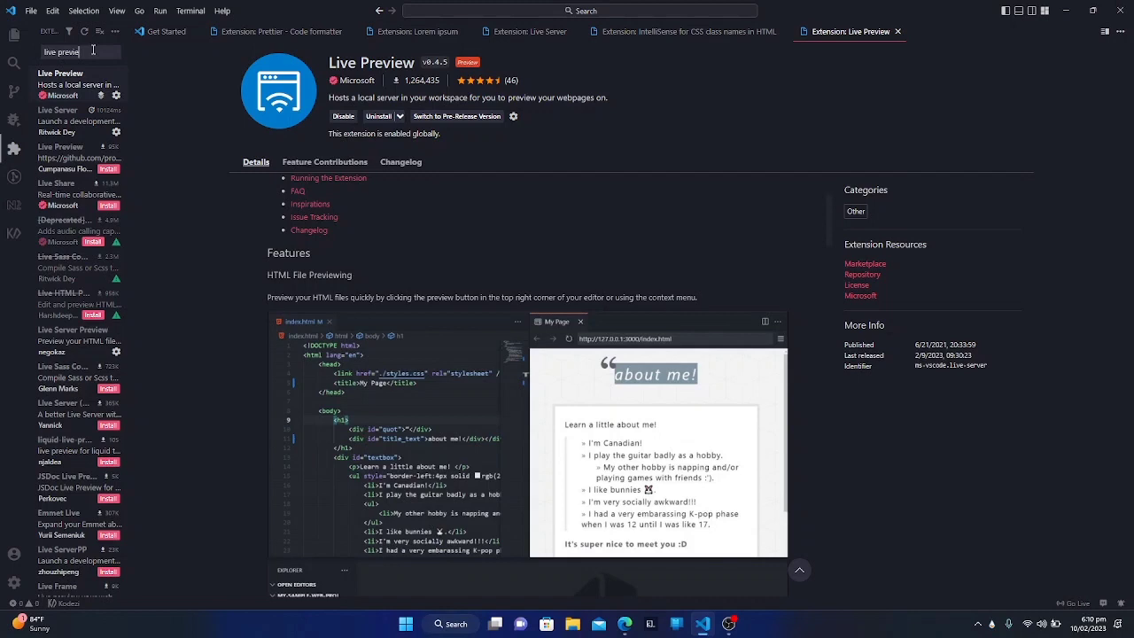
Step: Search the extensions for "material icon" and update Material Icon Theme to v4.24.0
key(BackSpace)
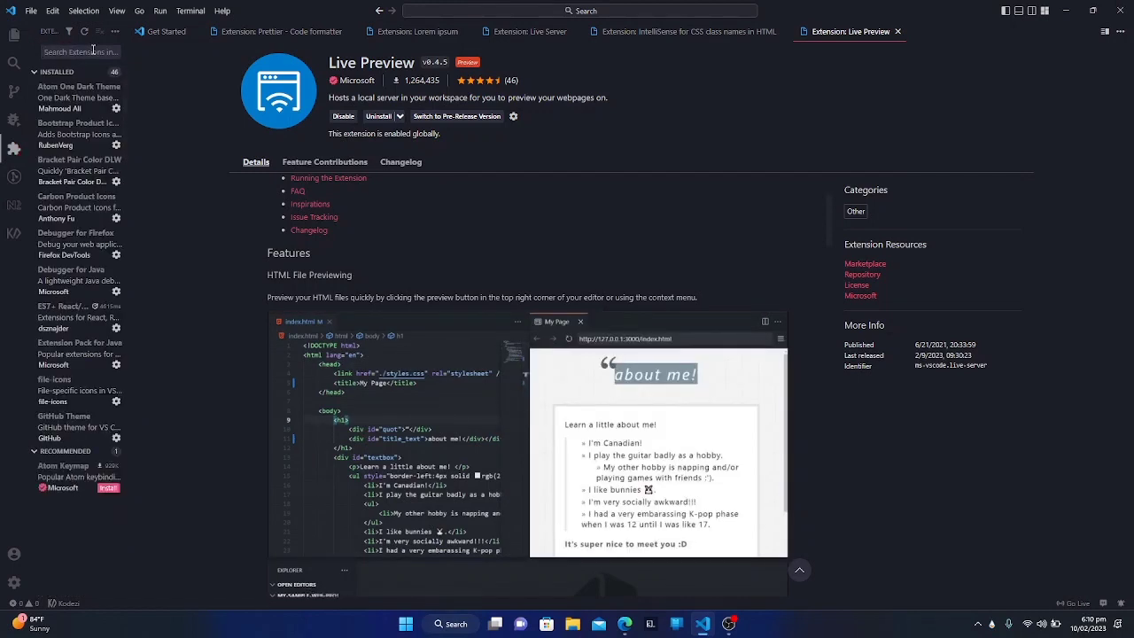
text(ma)
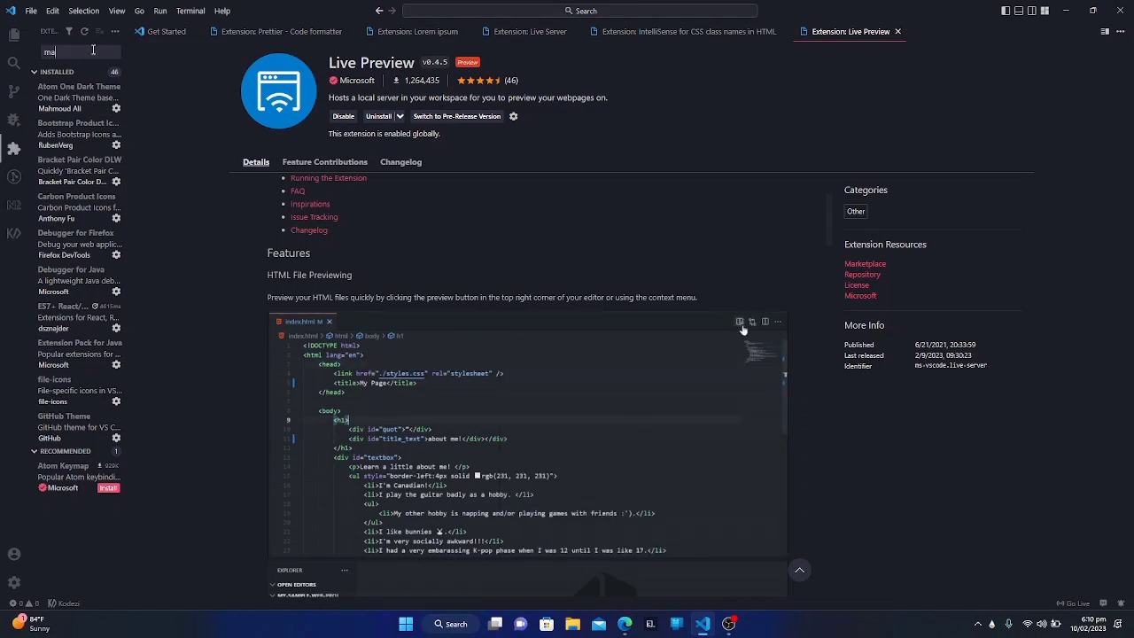
text(terial )
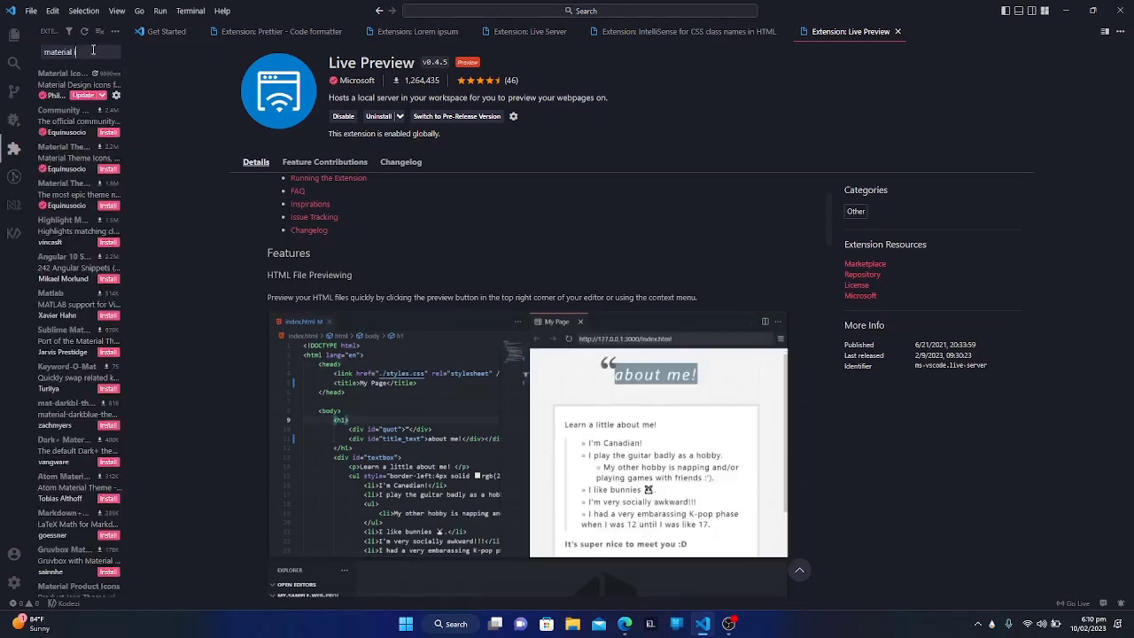
text(icon)
click(57, 87)
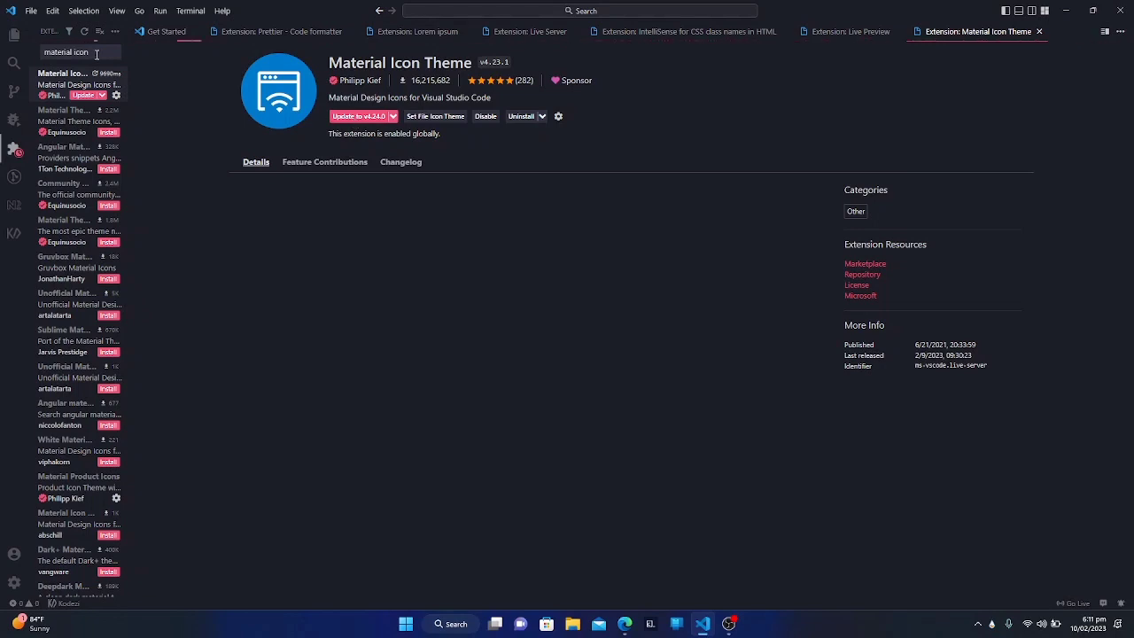
click(359, 116)
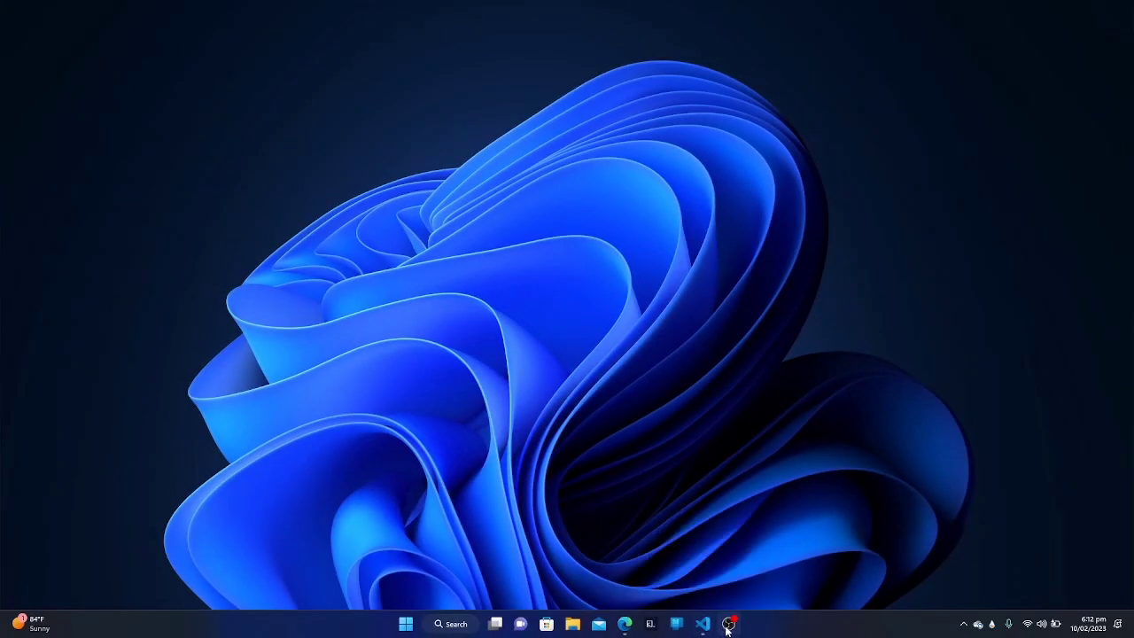
mouse_move(729, 626)
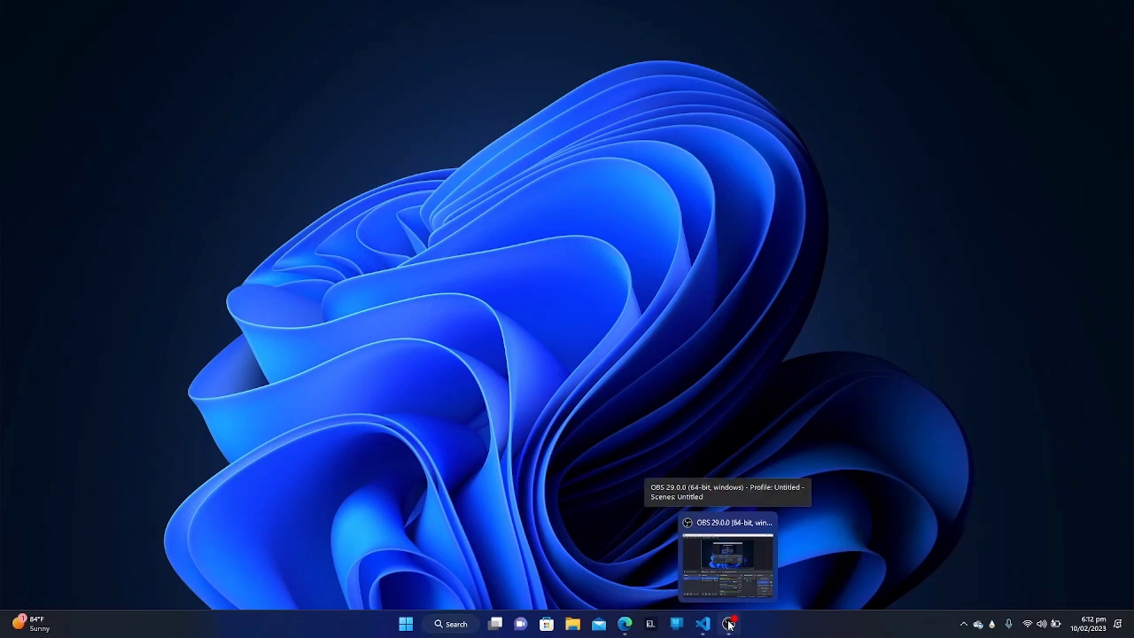